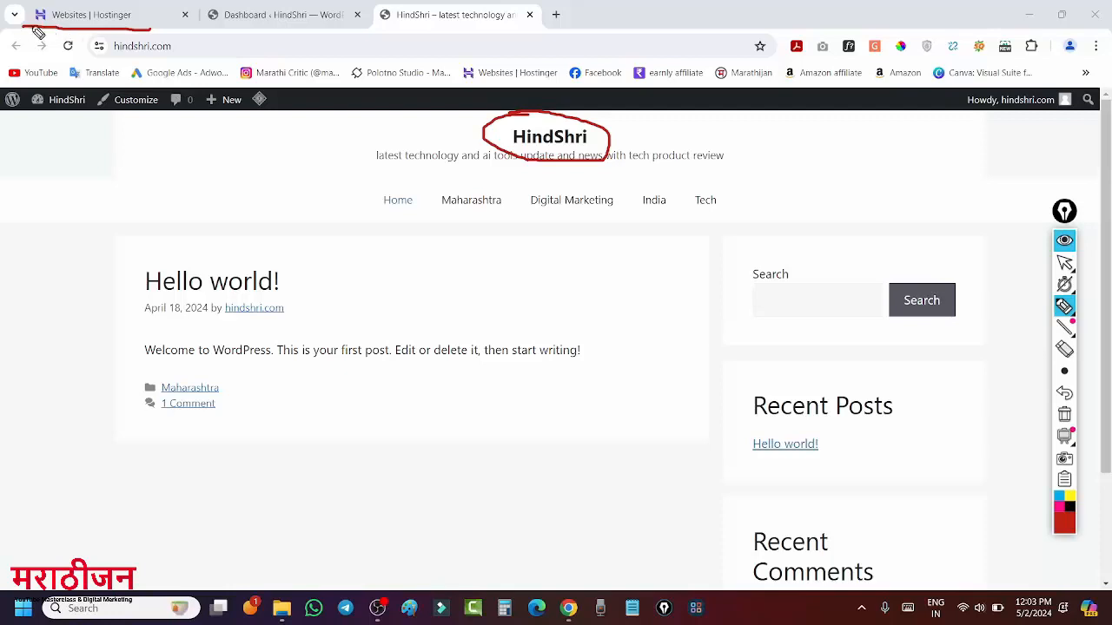
drag(22, 34, 151, 33)
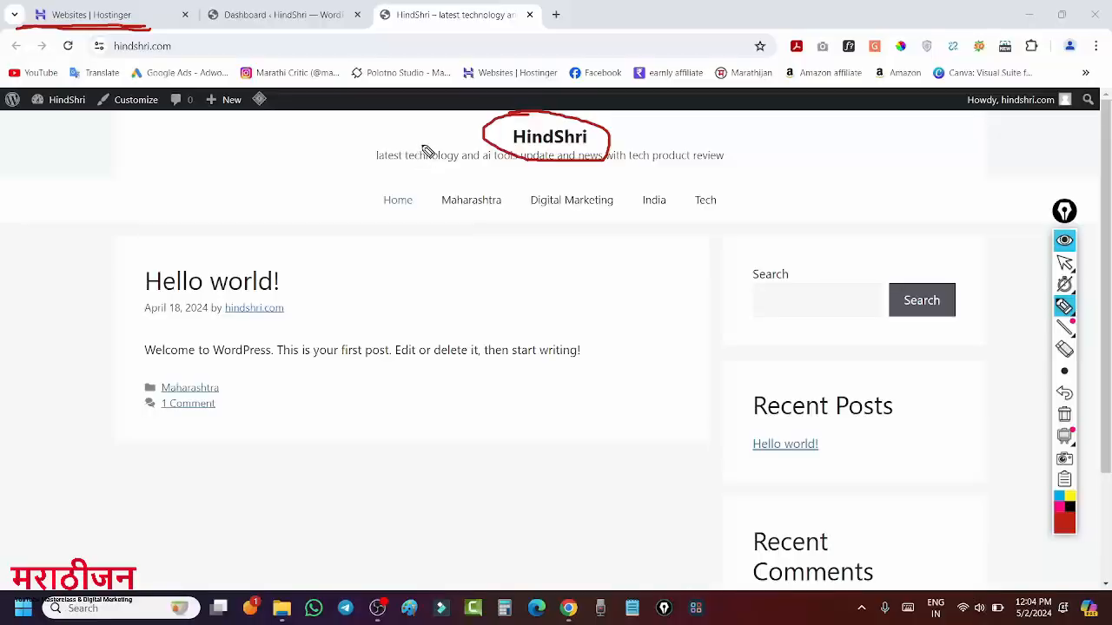
drag(435, 132, 584, 148)
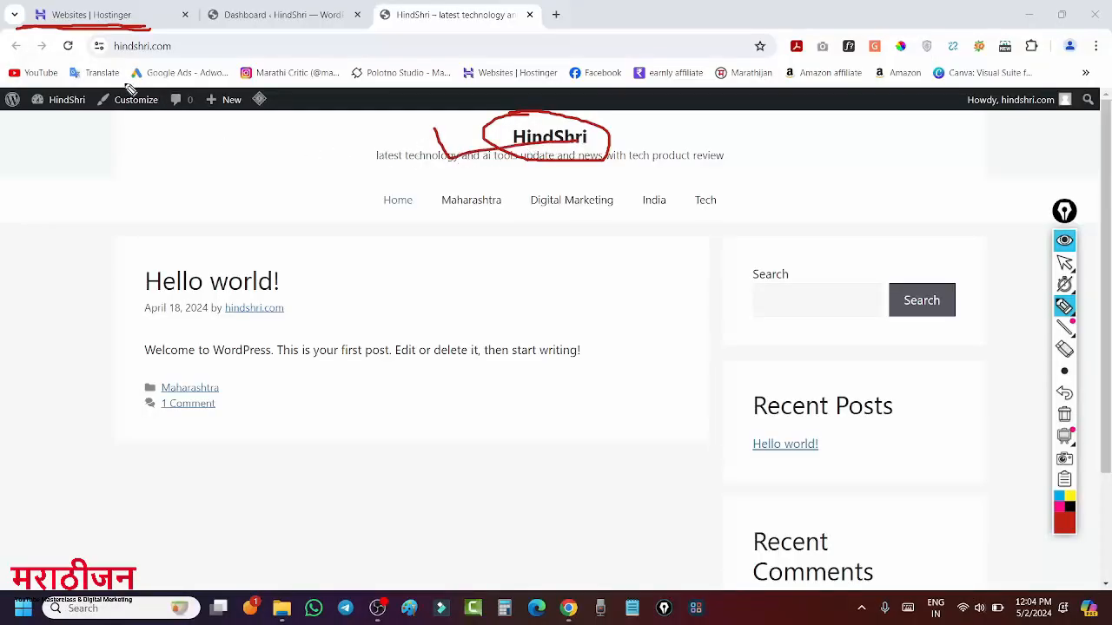
mouse_move(148, 87)
mouse_down()
mouse_move(106, 122)
mouse_move(148, 85)
mouse_up()
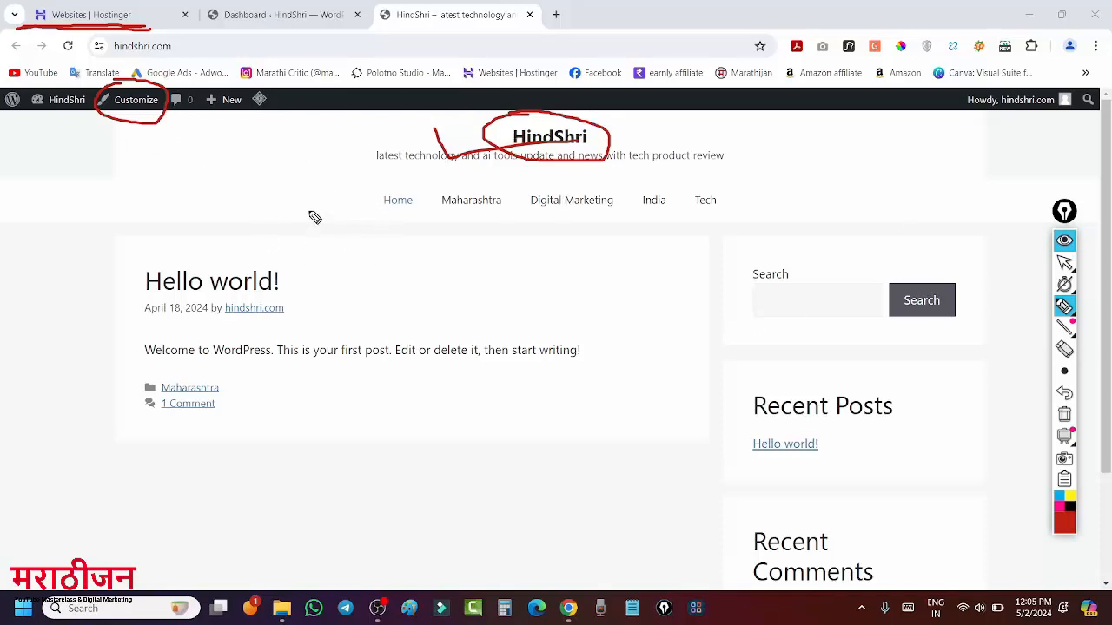
mouse_move(92, 123)
mouse_down()
mouse_move(138, 112)
mouse_move(97, 155)
mouse_move(143, 118)
mouse_move(132, 85)
mouse_up()
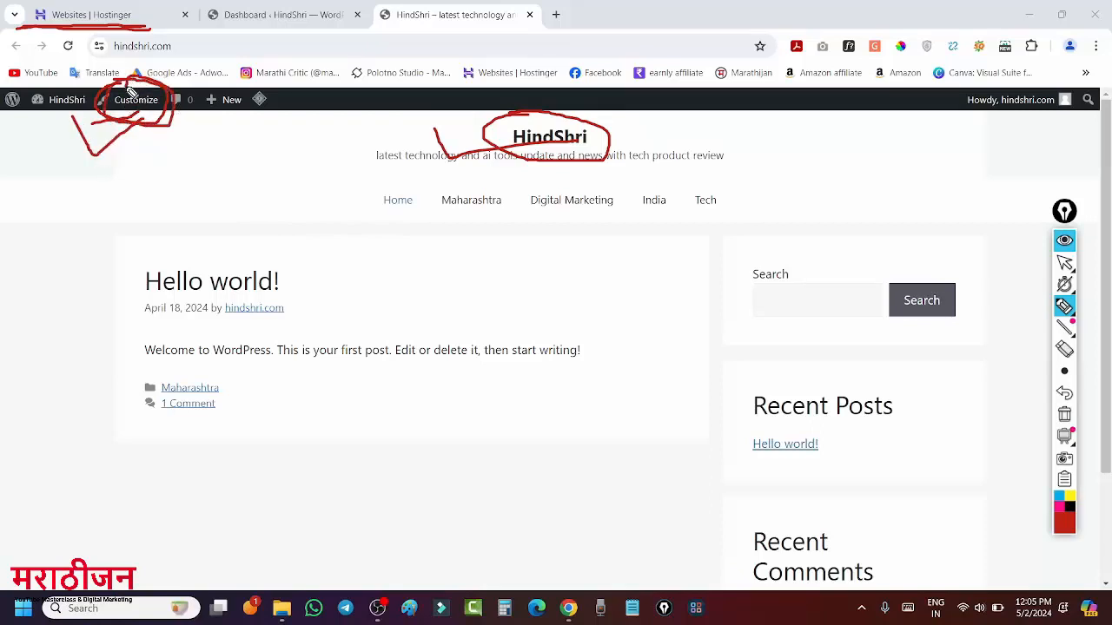
Clear the screen annotations, open Site Identity in the site Customizer, and hide both the site title and the tagline.
click(1064, 415)
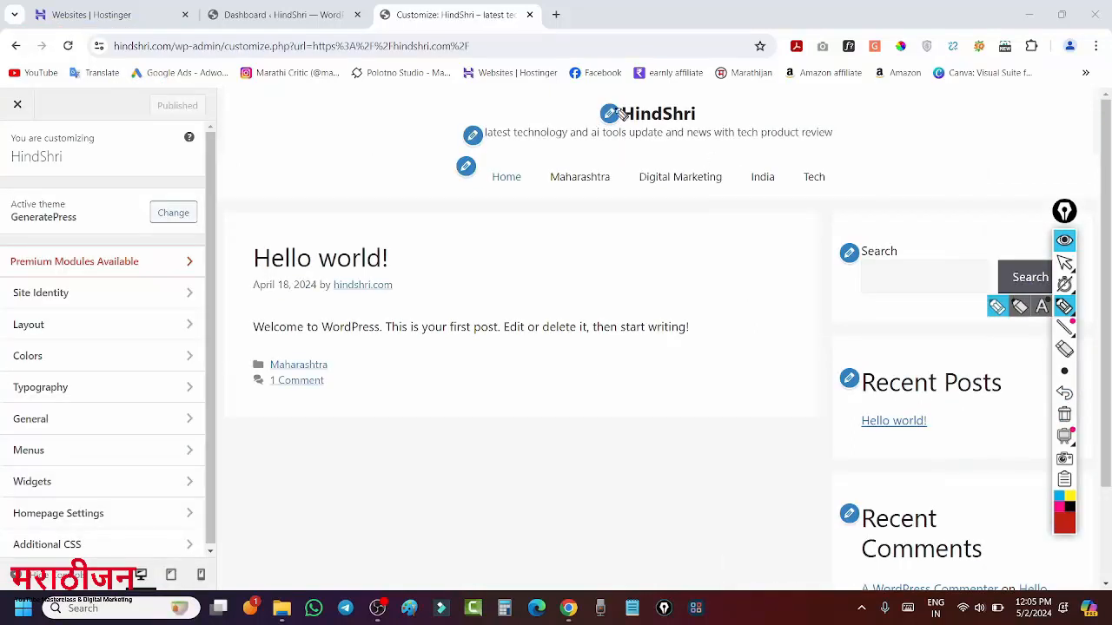
drag(565, 111, 569, 118)
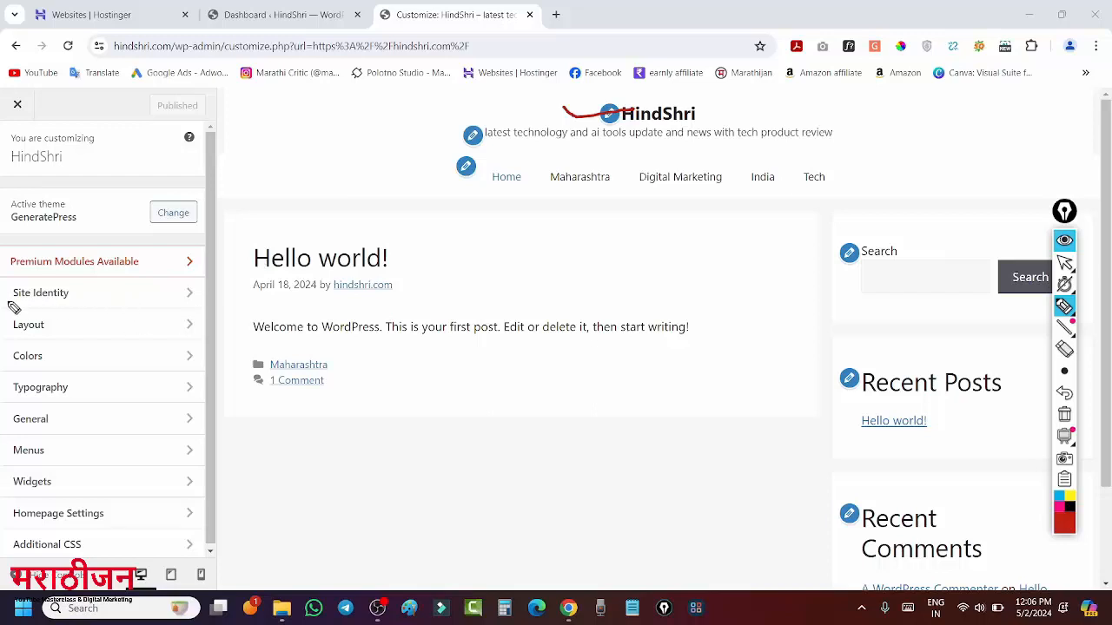
drag(8, 301, 69, 303)
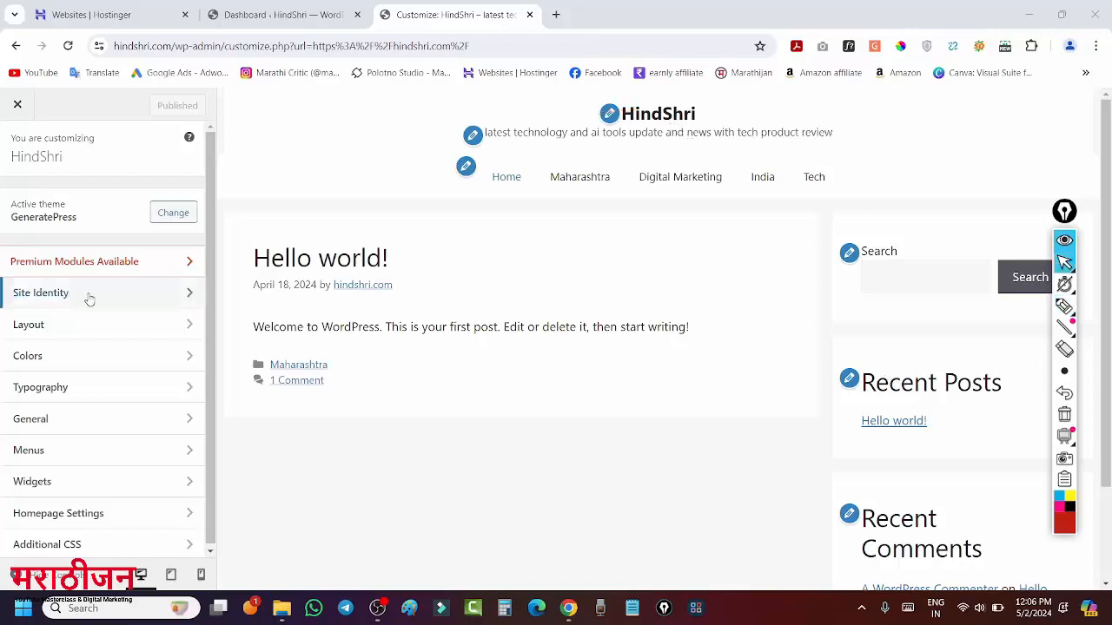
click(90, 298)
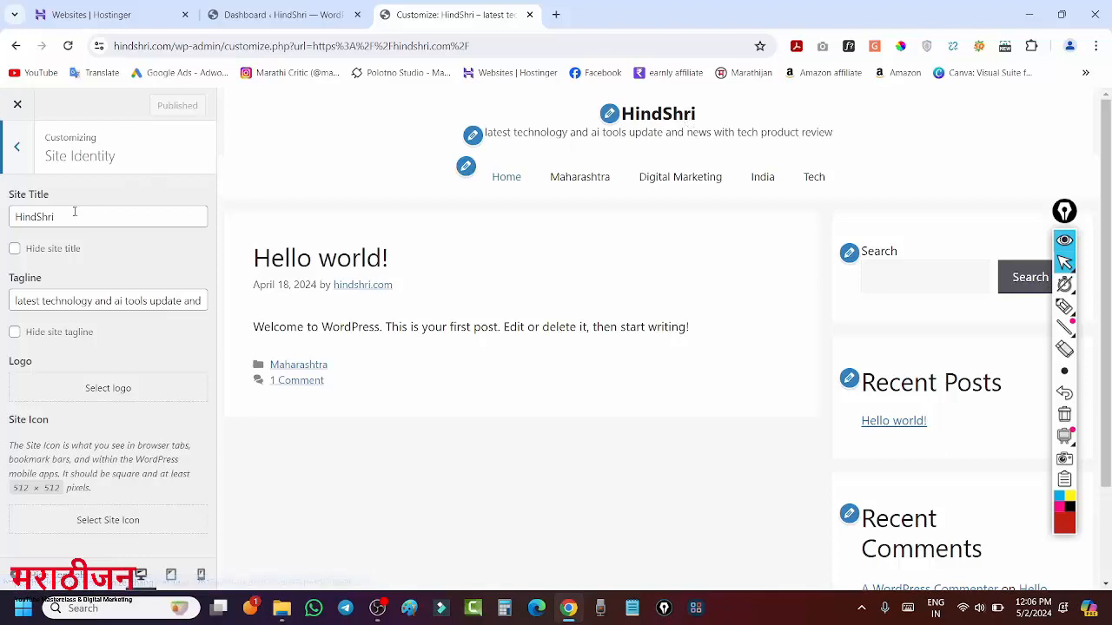
click(14, 249)
click(13, 332)
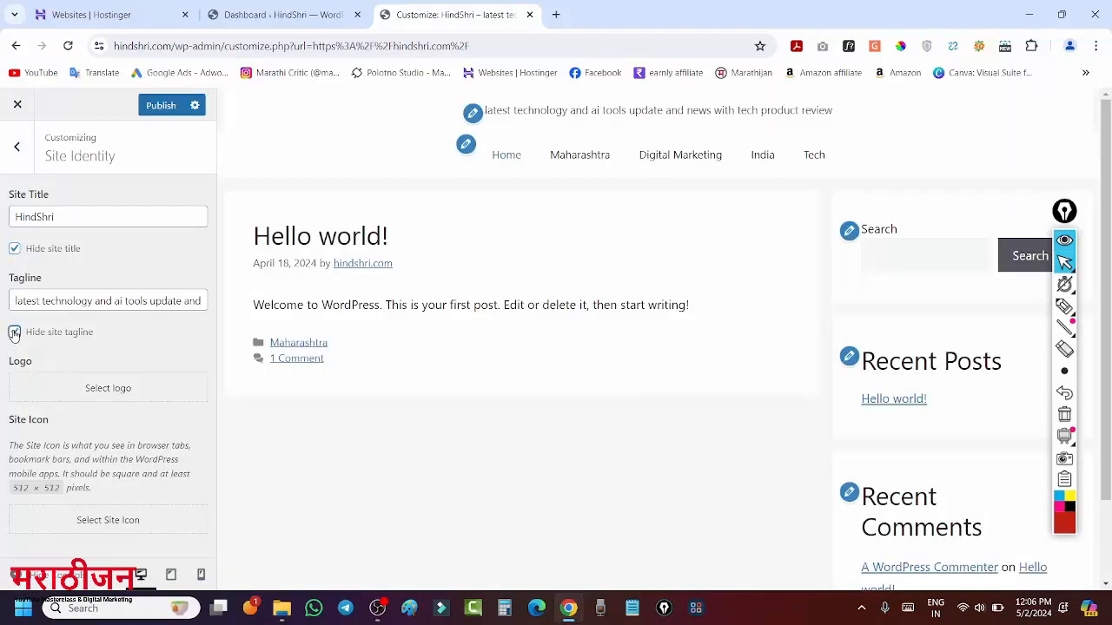
Switch to File Explorer and look at the hindshri.com and shrihindi.com images on the Work (E:) drive.
click(281, 608)
click(268, 278)
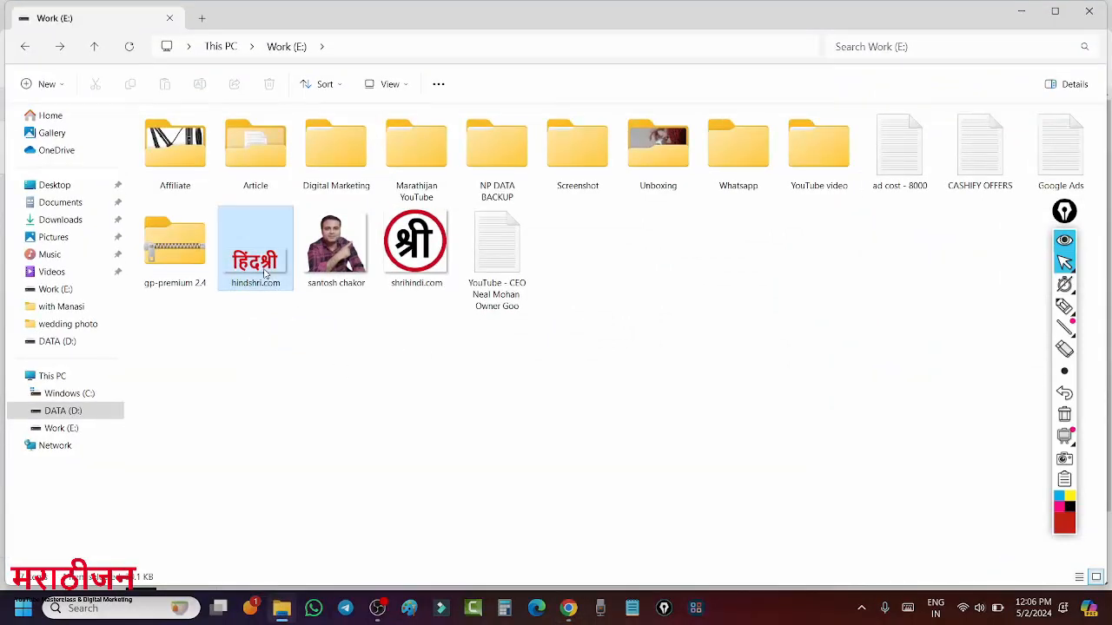
click(417, 276)
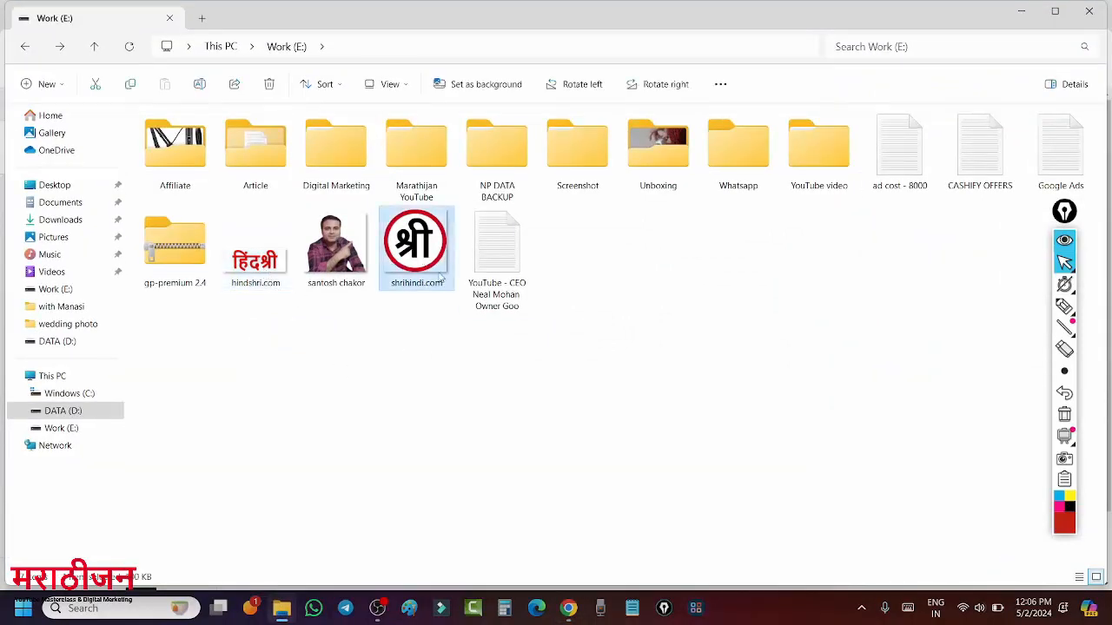
click(252, 282)
double_click(949, 17)
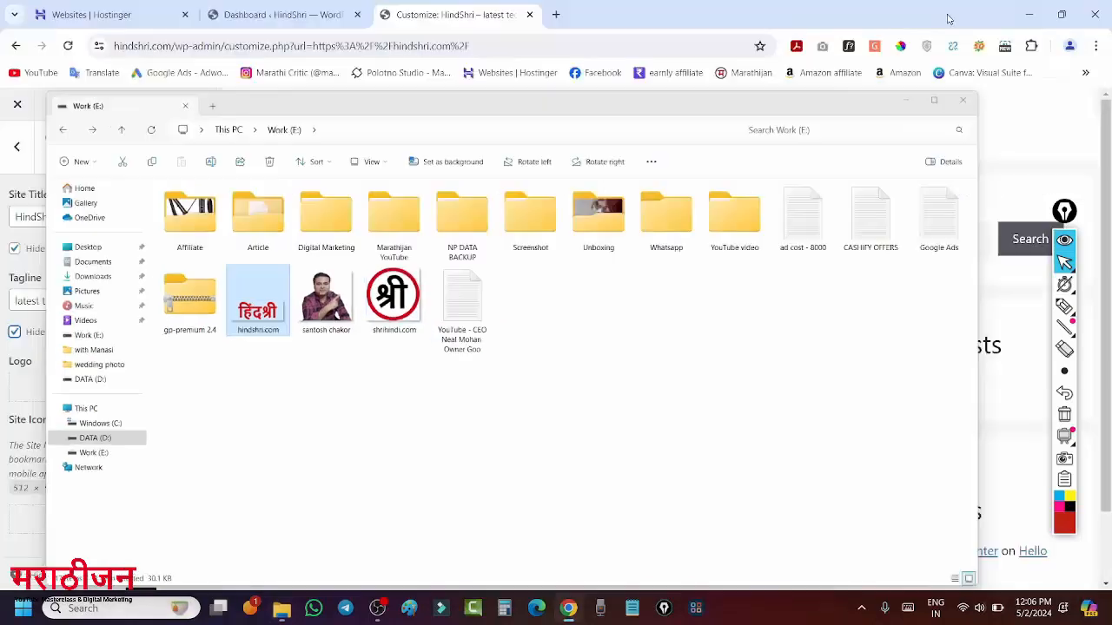
click(949, 17)
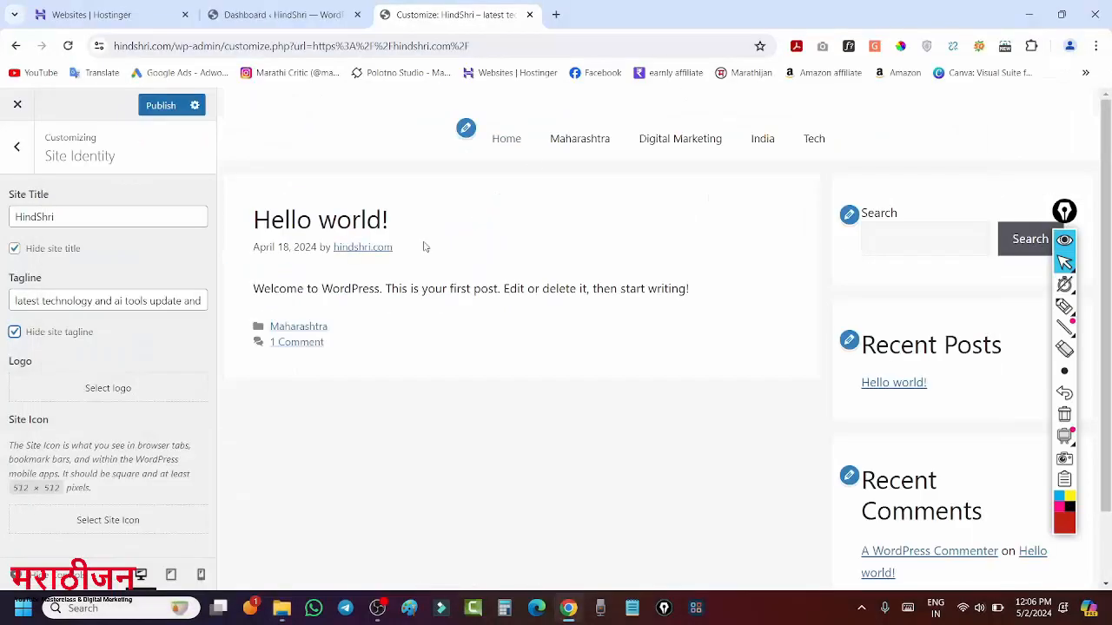
Upload the hindshri.com image from the Work (E:) drive for the site logo.
click(97, 392)
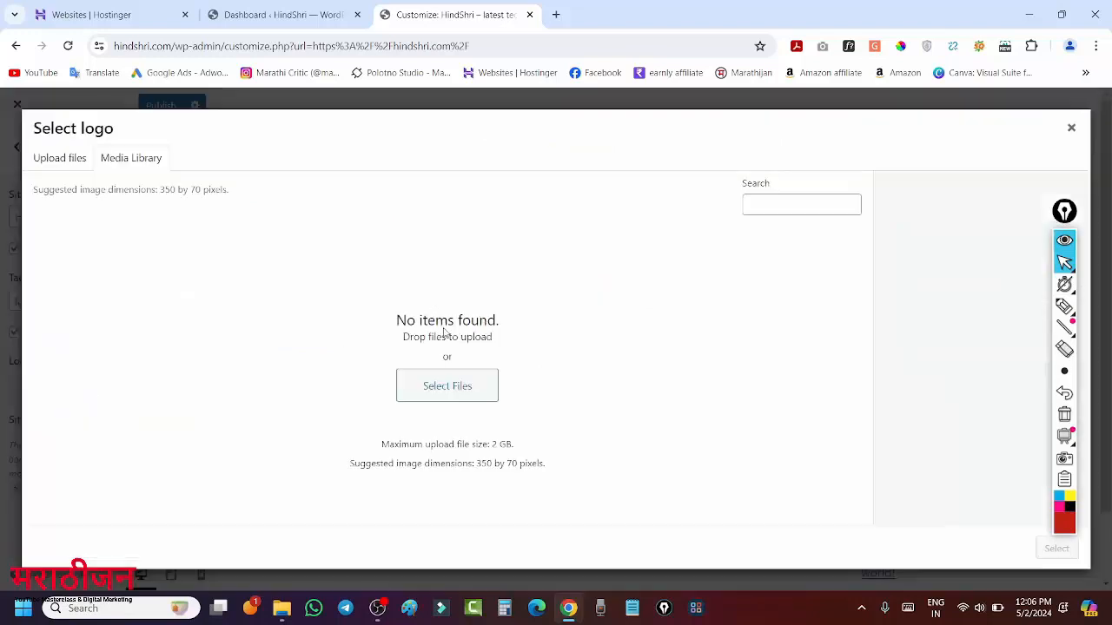
click(60, 161)
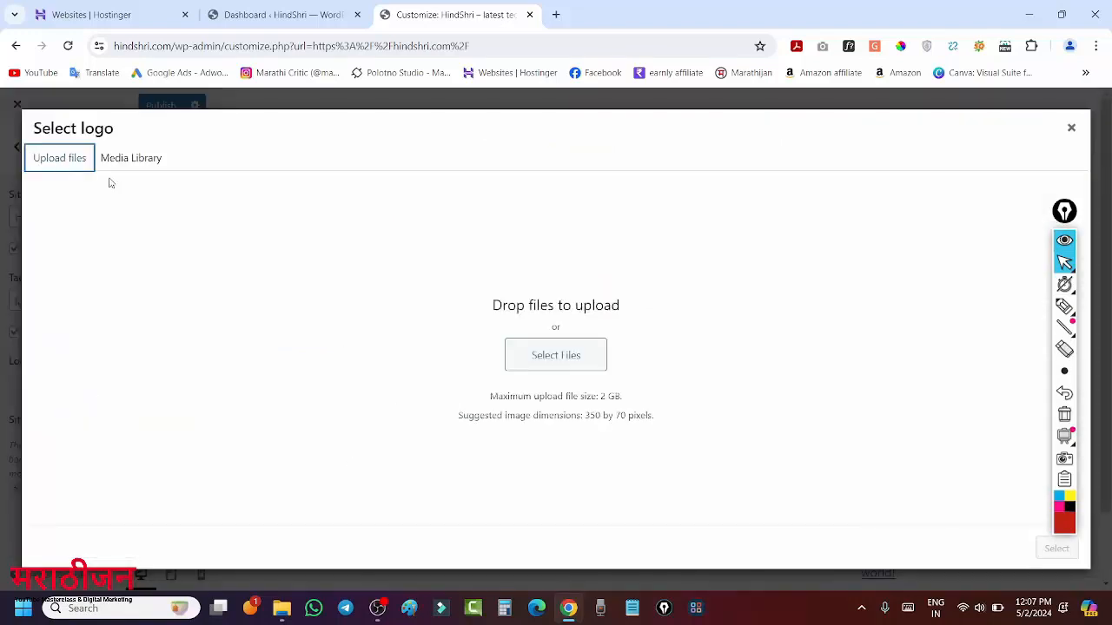
click(561, 355)
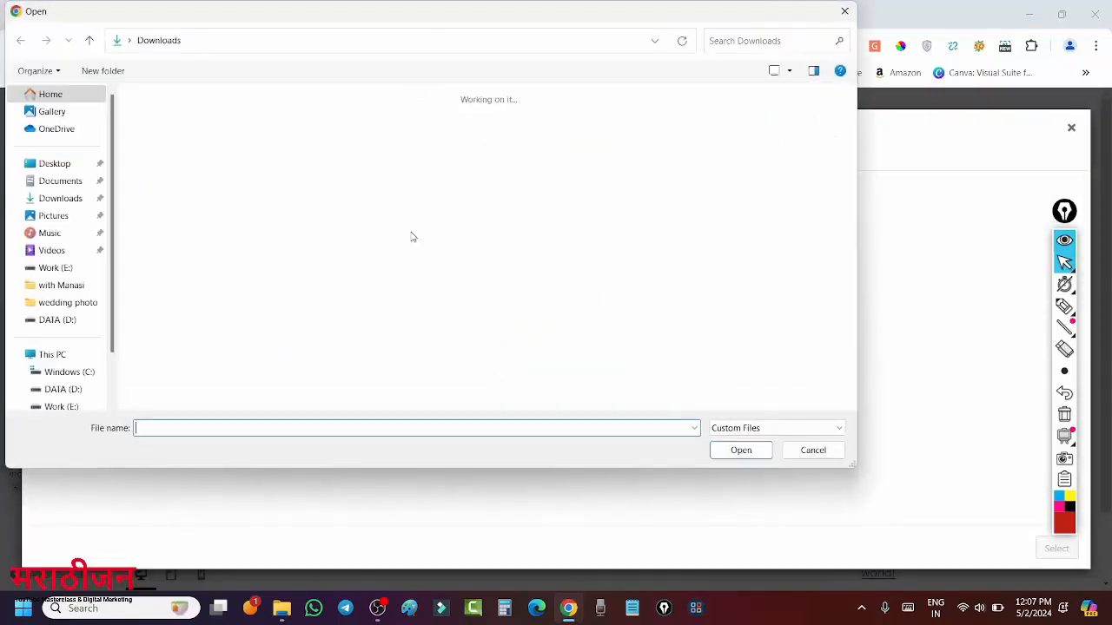
scroll(623, 306, down, 2)
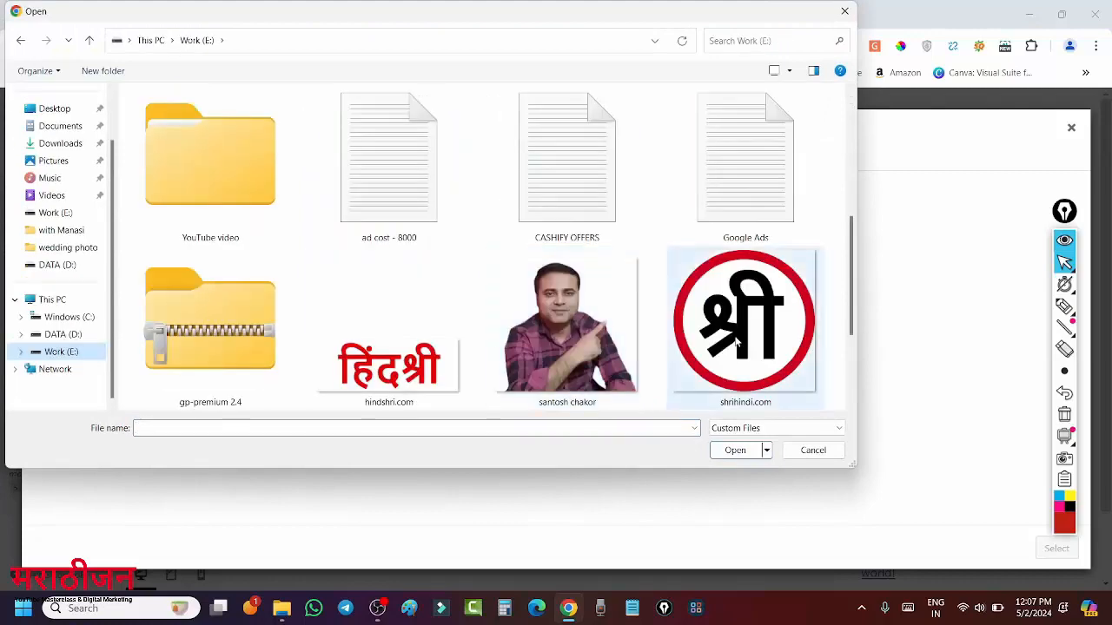
click(404, 378)
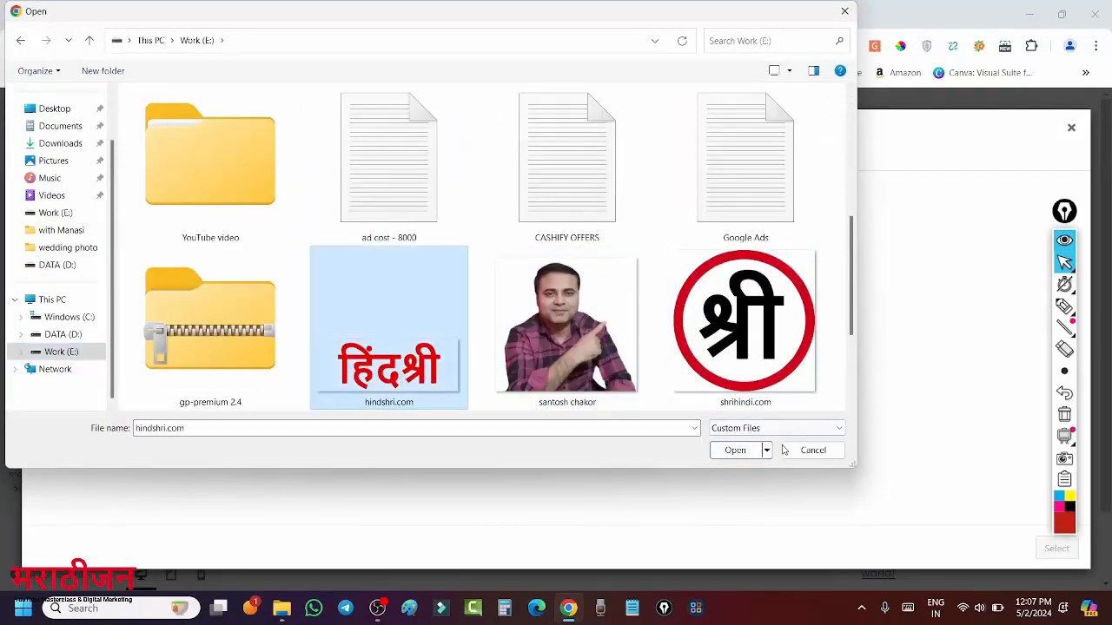
click(728, 454)
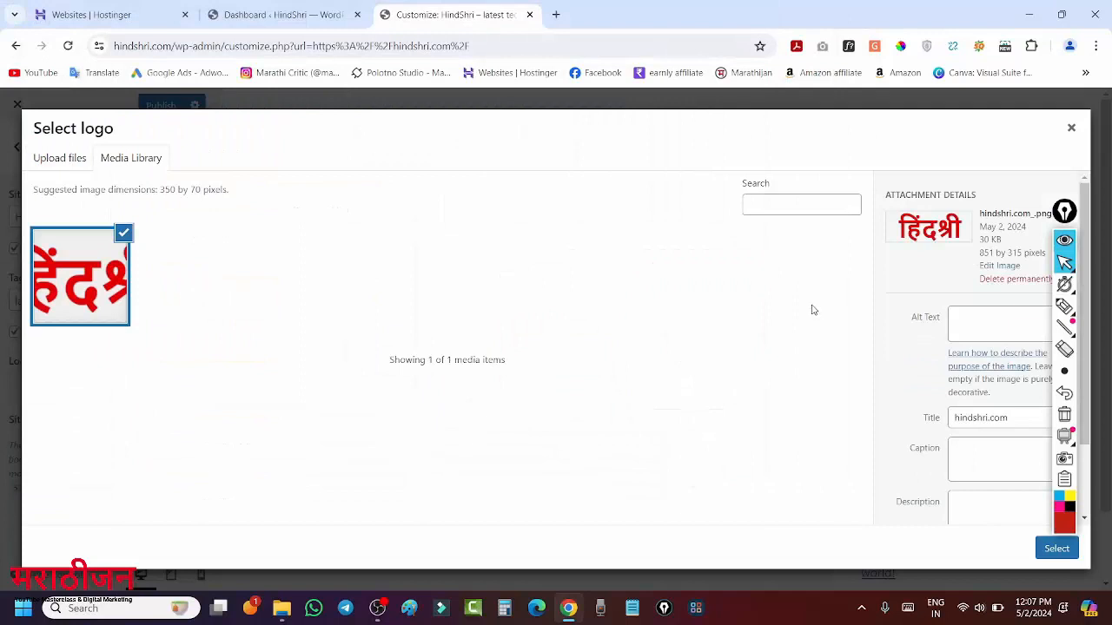
Give the uploaded logo image the alt text "hindshri" and choose it as the site logo.
click(913, 318)
text(hindshri)
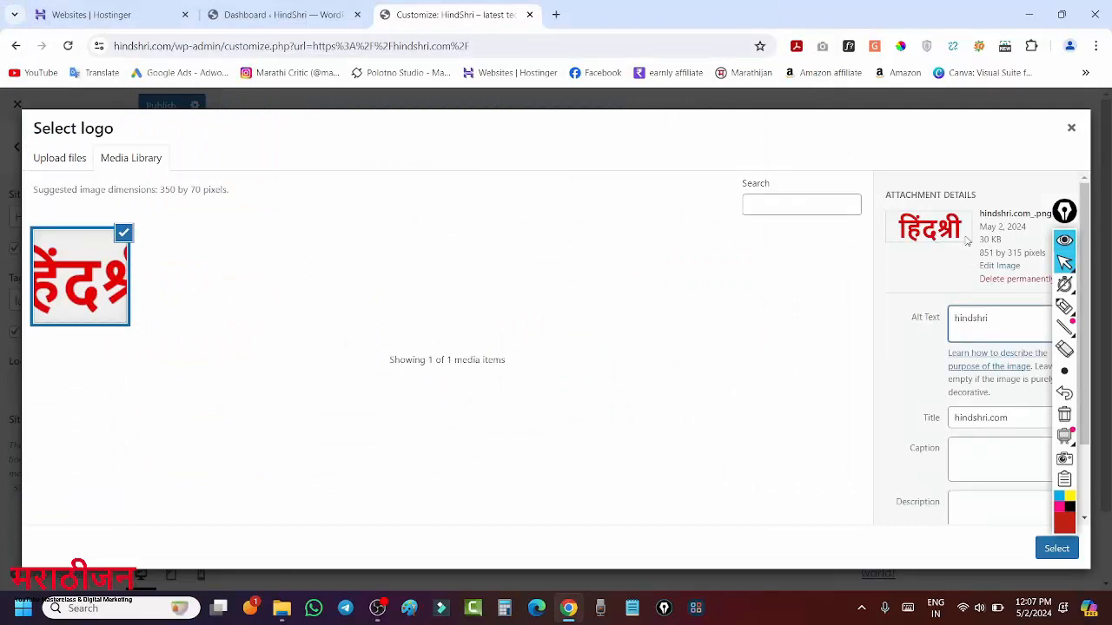
drag(908, 318, 940, 317)
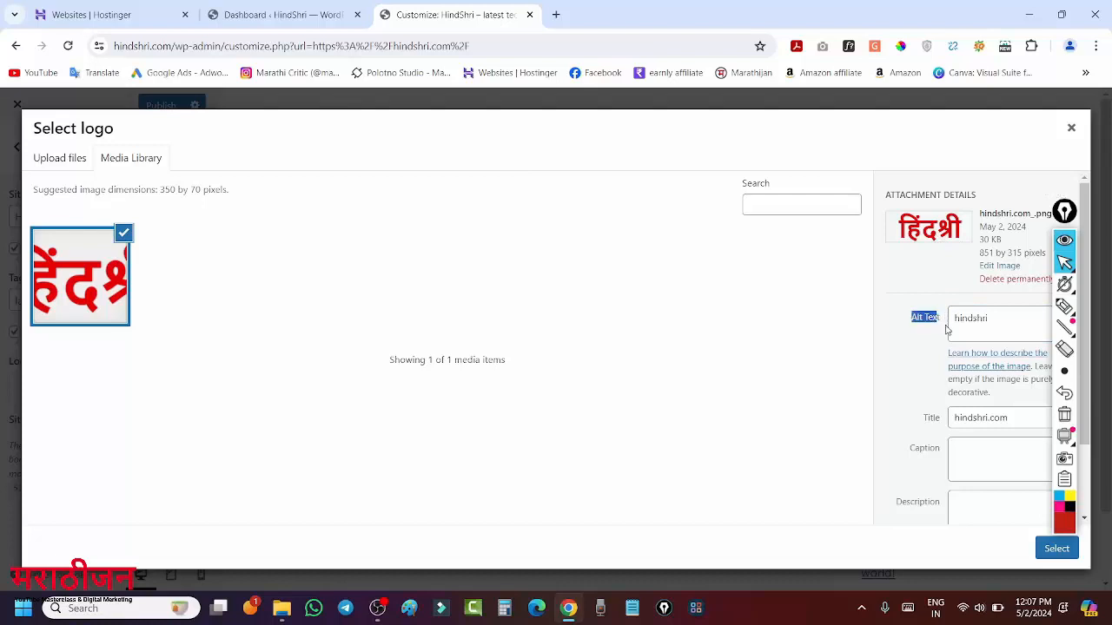
click(935, 332)
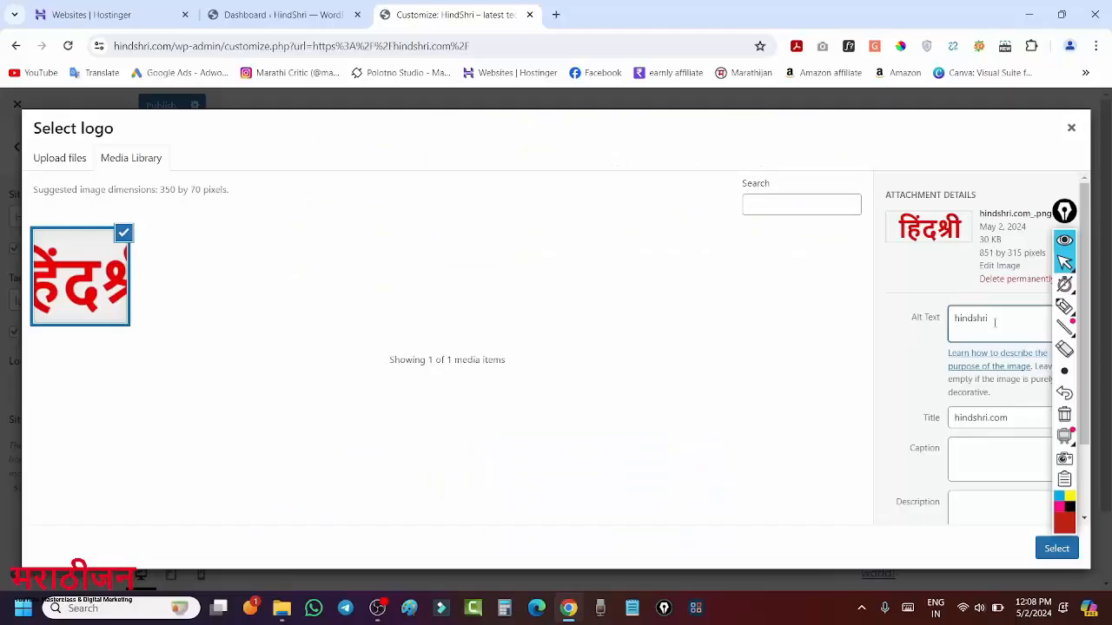
click(1053, 549)
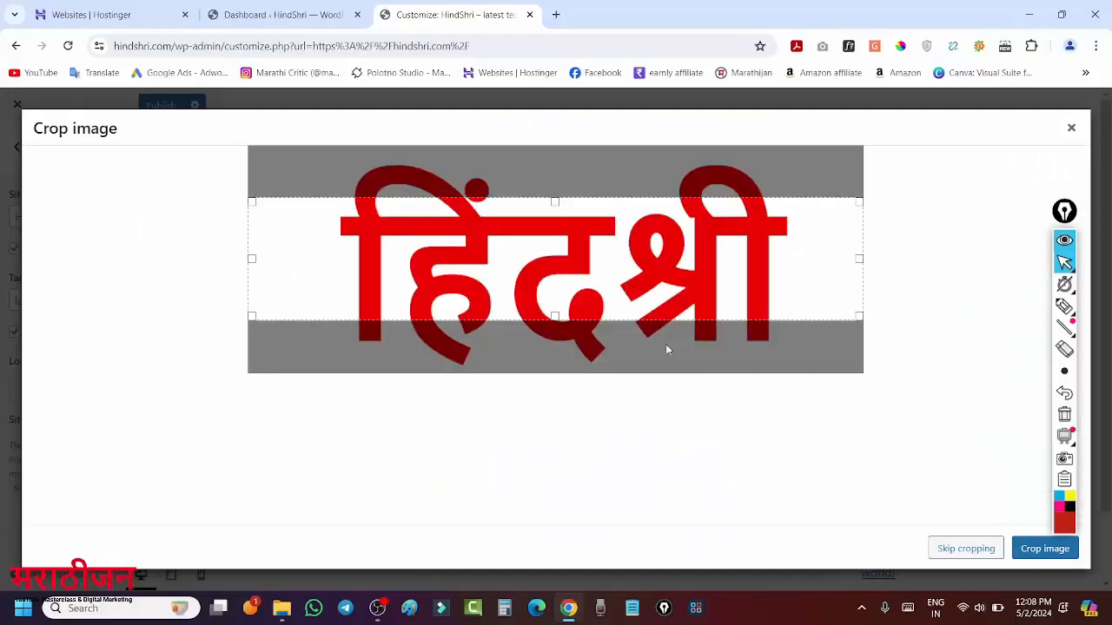
Crop the logo so the frame holds the full height of the Hindi lettering with slightly trimmed side margins.
drag(556, 199, 554, 151)
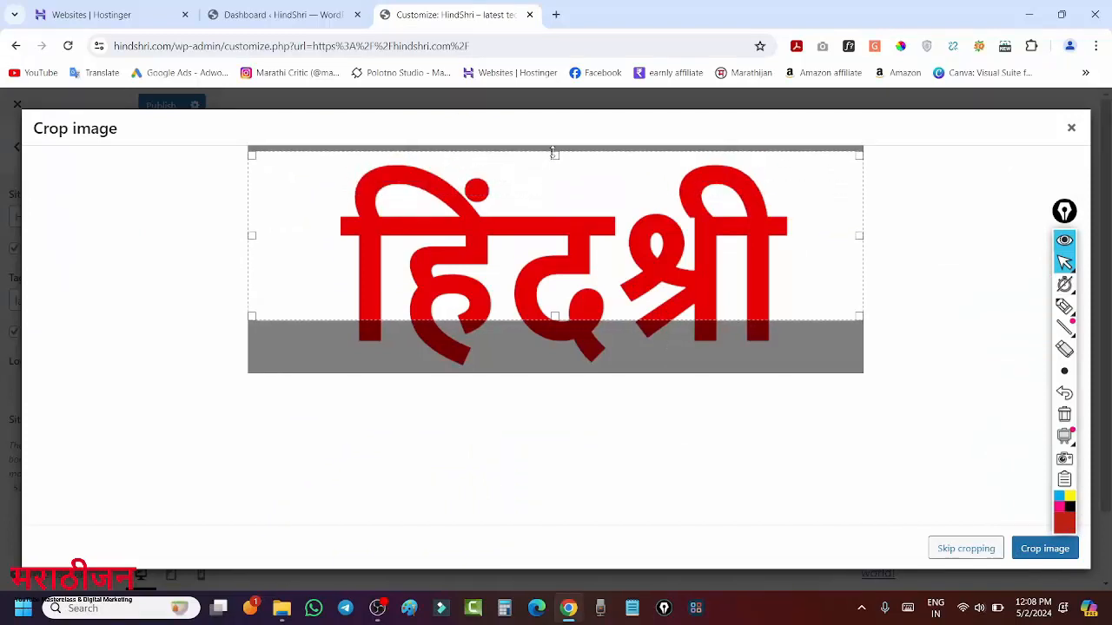
drag(554, 316, 561, 373)
drag(860, 261, 843, 261)
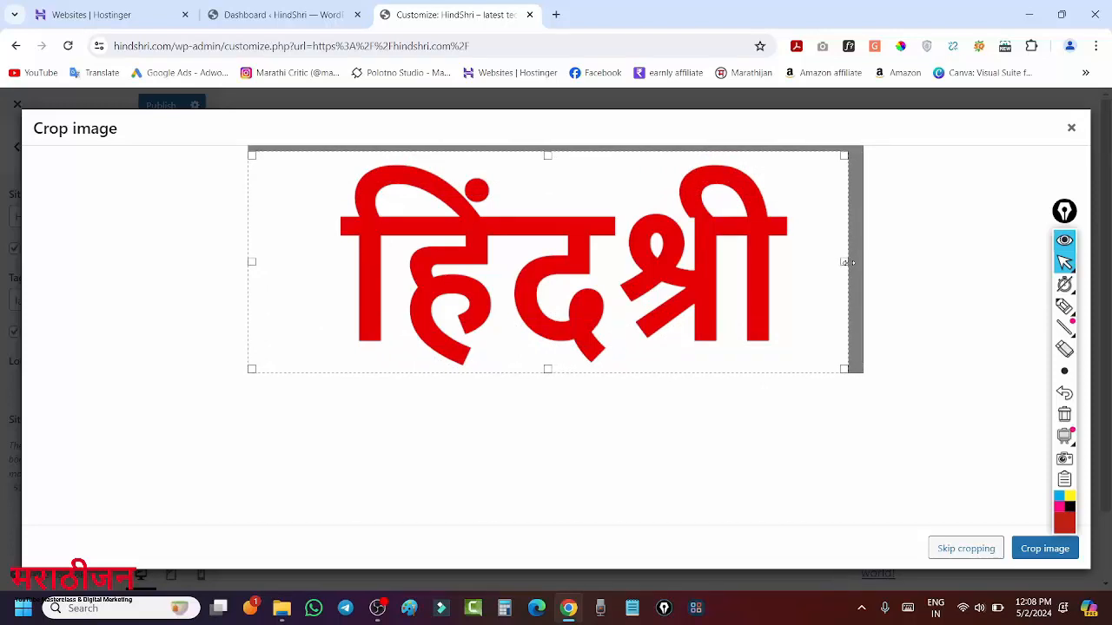
drag(251, 261, 275, 261)
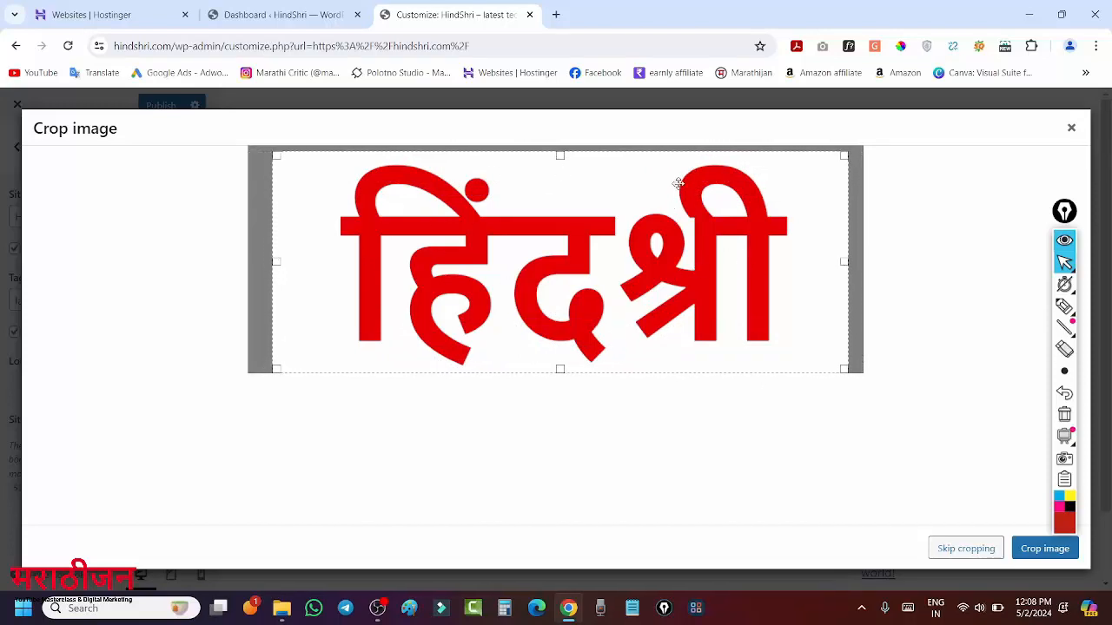
click(1047, 554)
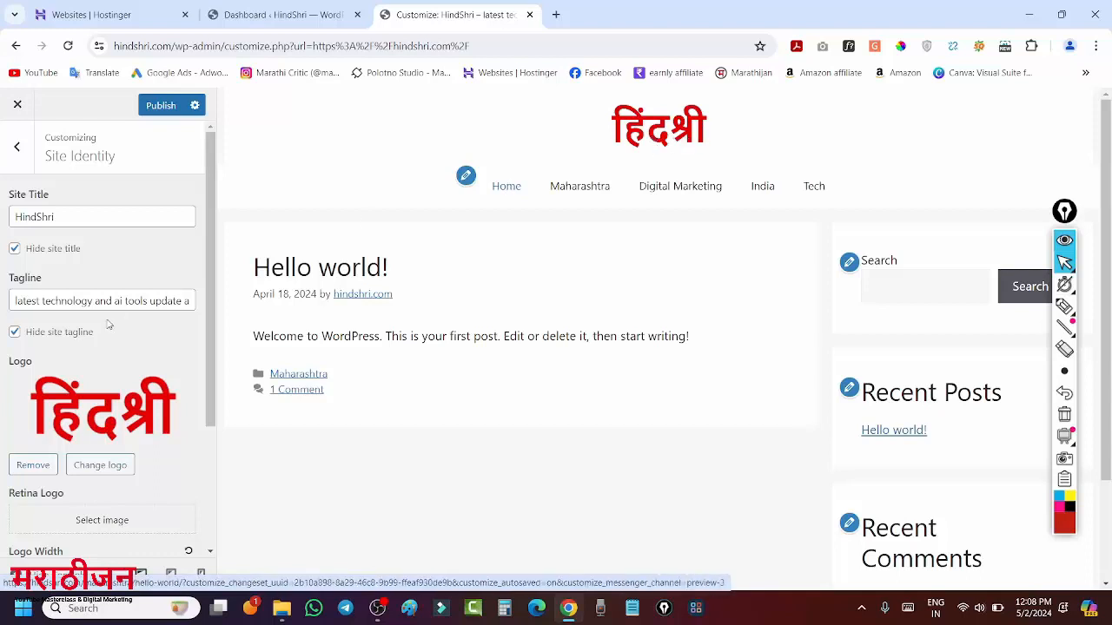
Set the site logo's width to 200 px.
scroll(103, 322, down, 2)
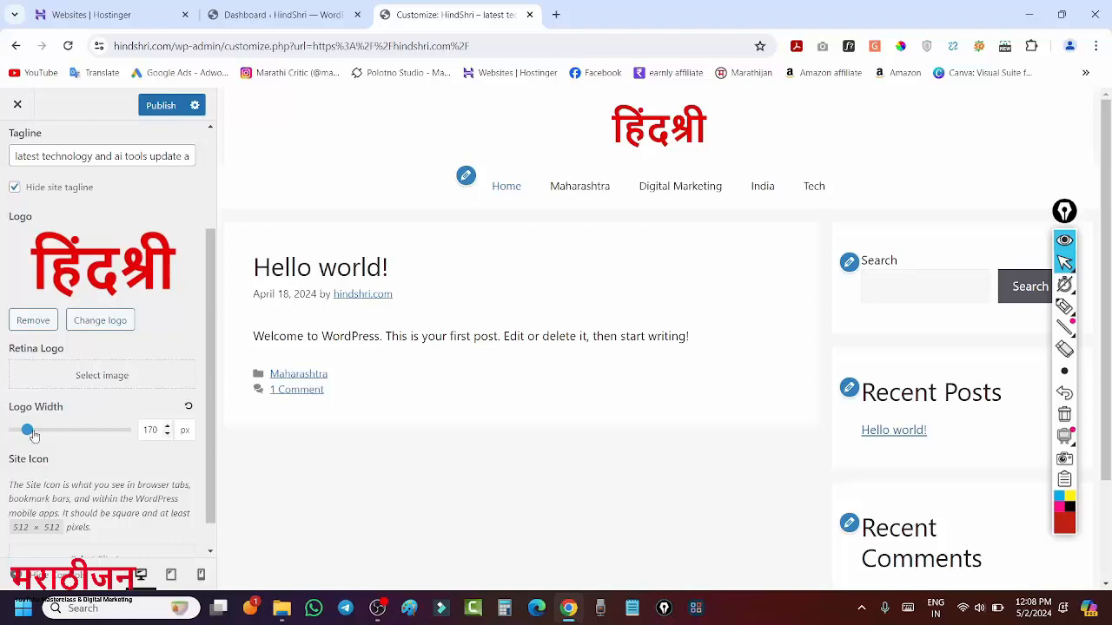
mouse_move(28, 432)
mouse_down()
mouse_move(43, 428)
mouse_move(30, 431)
mouse_up()
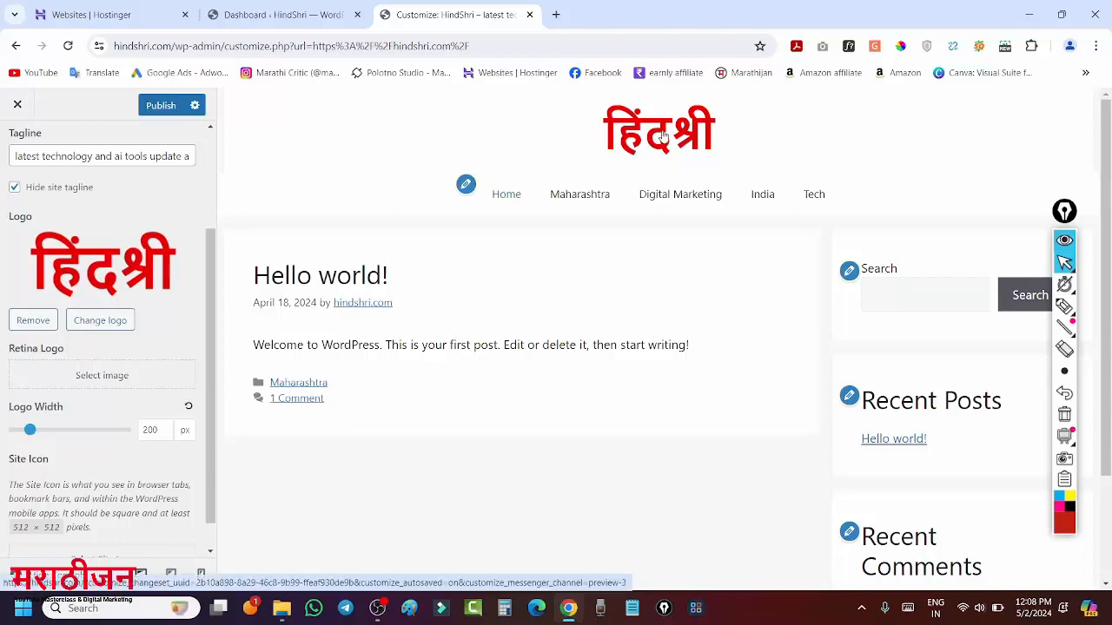
Upload the shrihindi.com image from the Work (E:) drive for the site icon.
scroll(113, 469, down, 1)
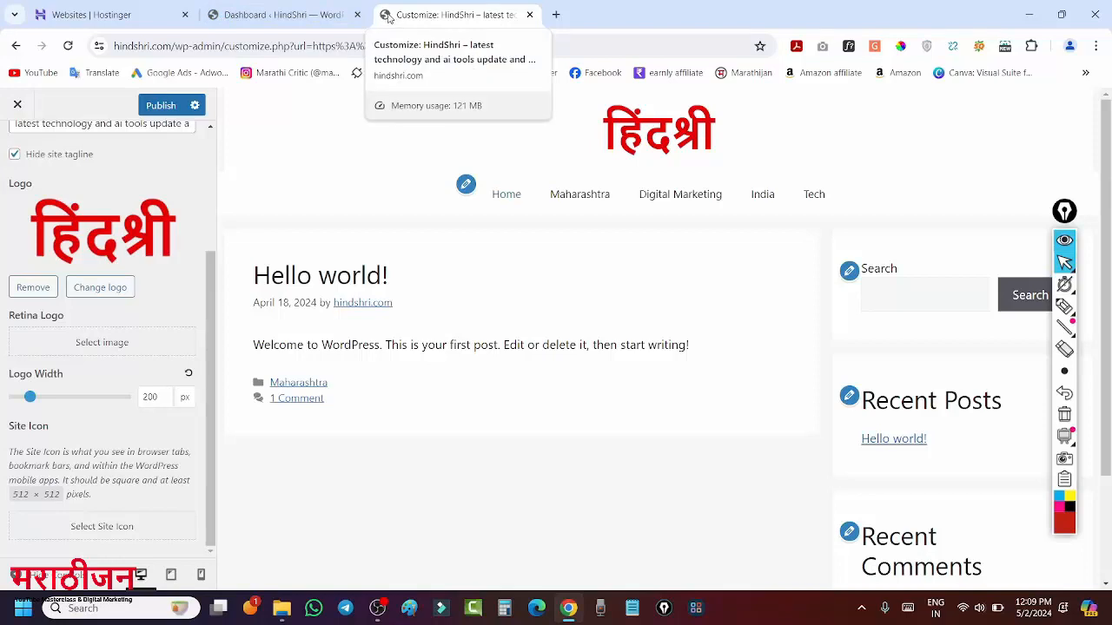
click(98, 527)
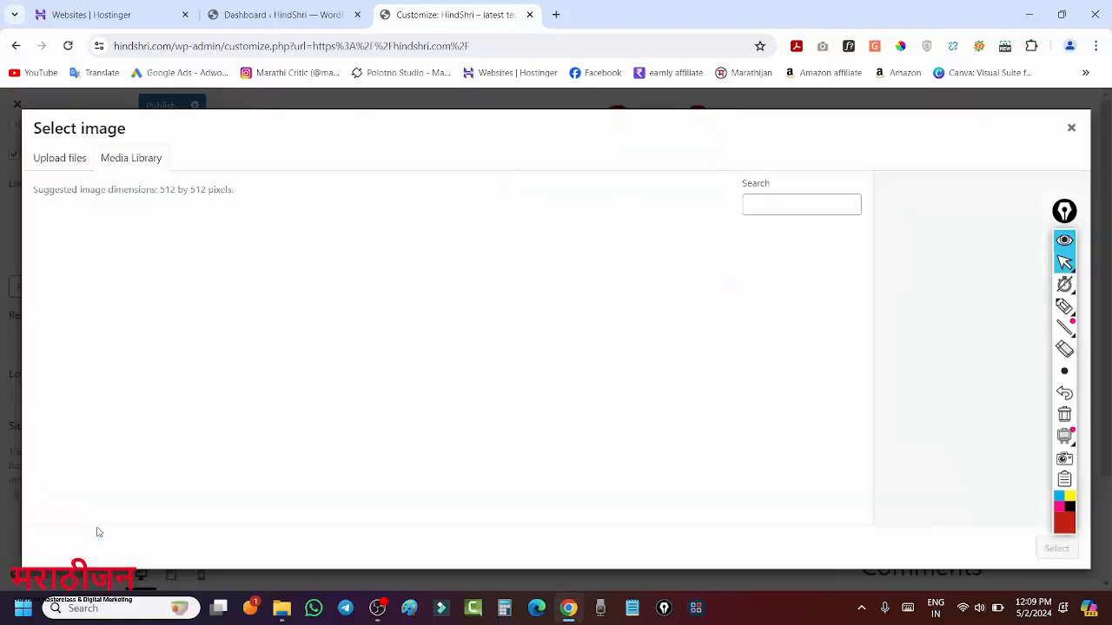
click(48, 161)
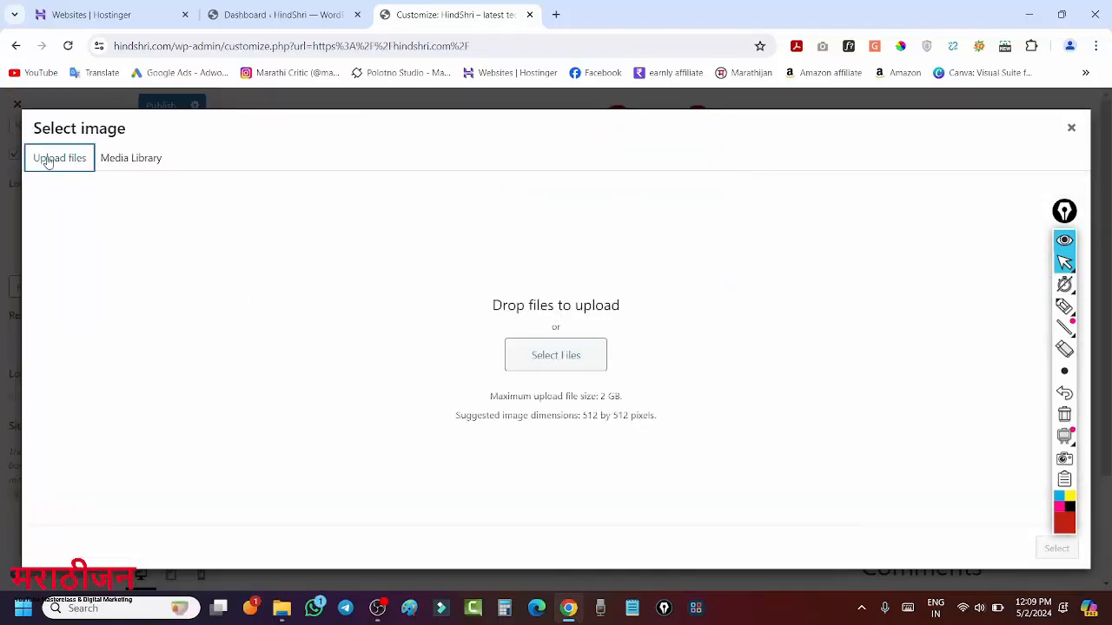
click(530, 356)
scroll(395, 260, down, 4)
click(758, 306)
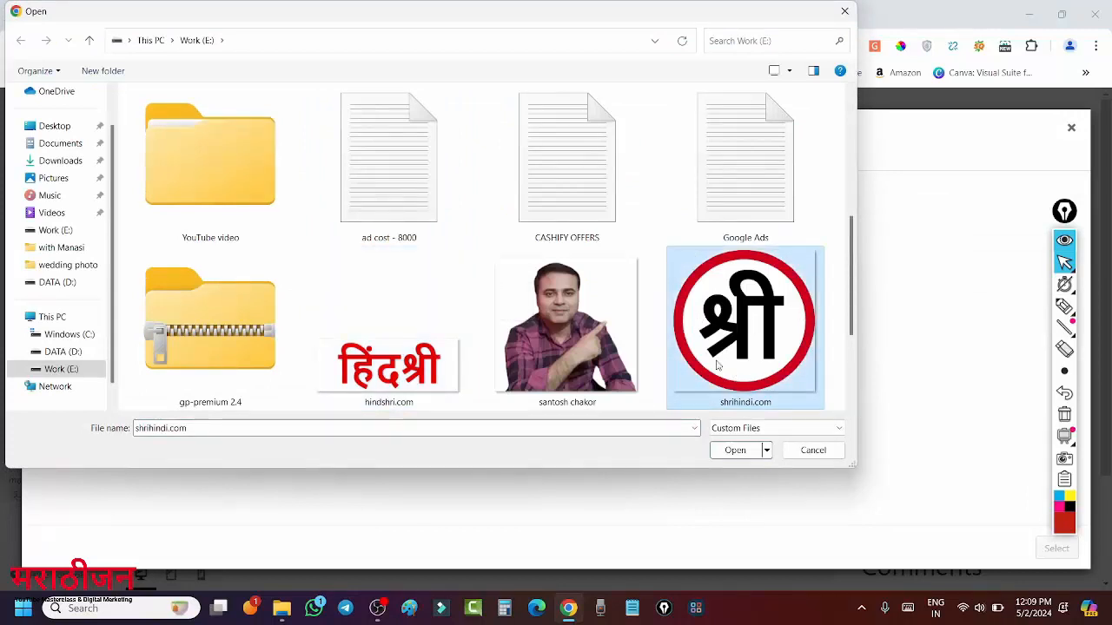
click(735, 450)
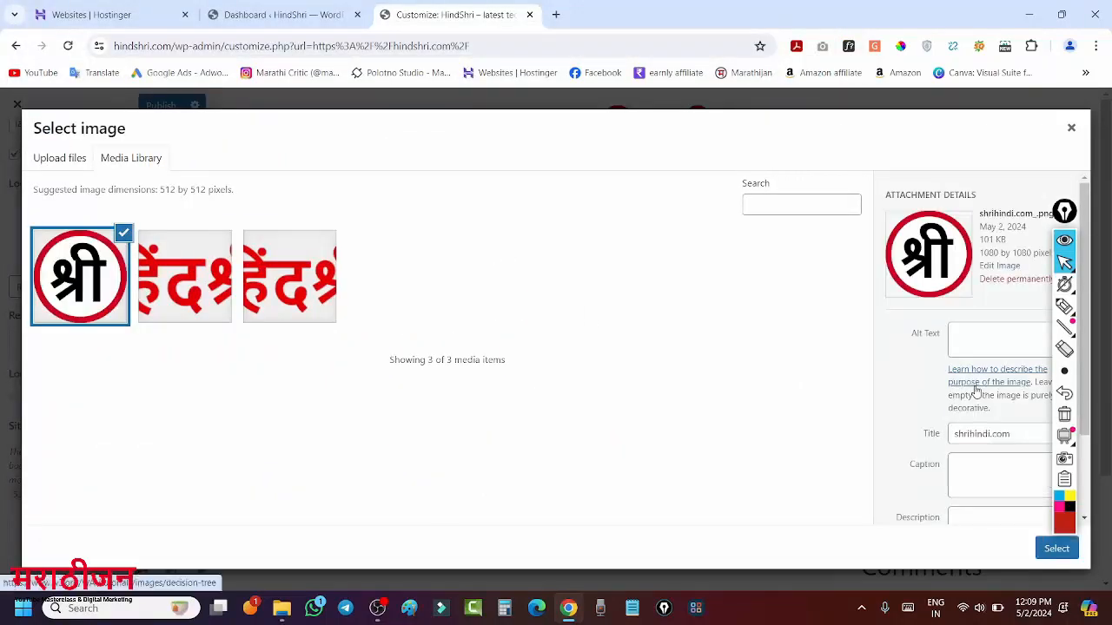
Give the uploaded shrihindi.com image the alt text "hindshri" and set it as the site icon, keeping the full circle in the crop.
click(964, 334)
text(h)
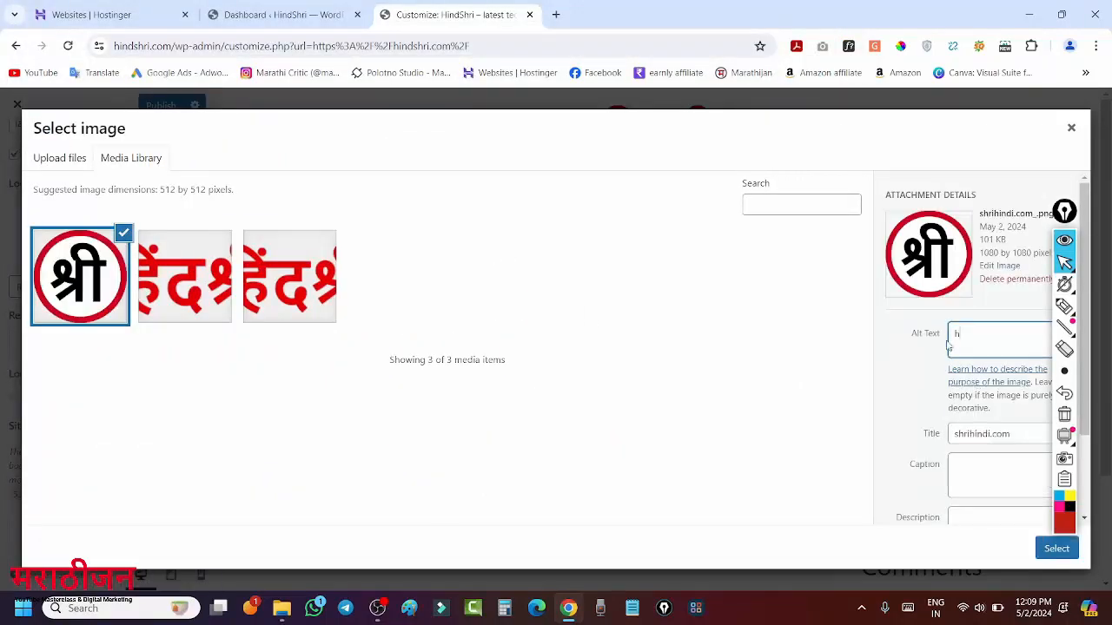
text(indshri)
click(1056, 548)
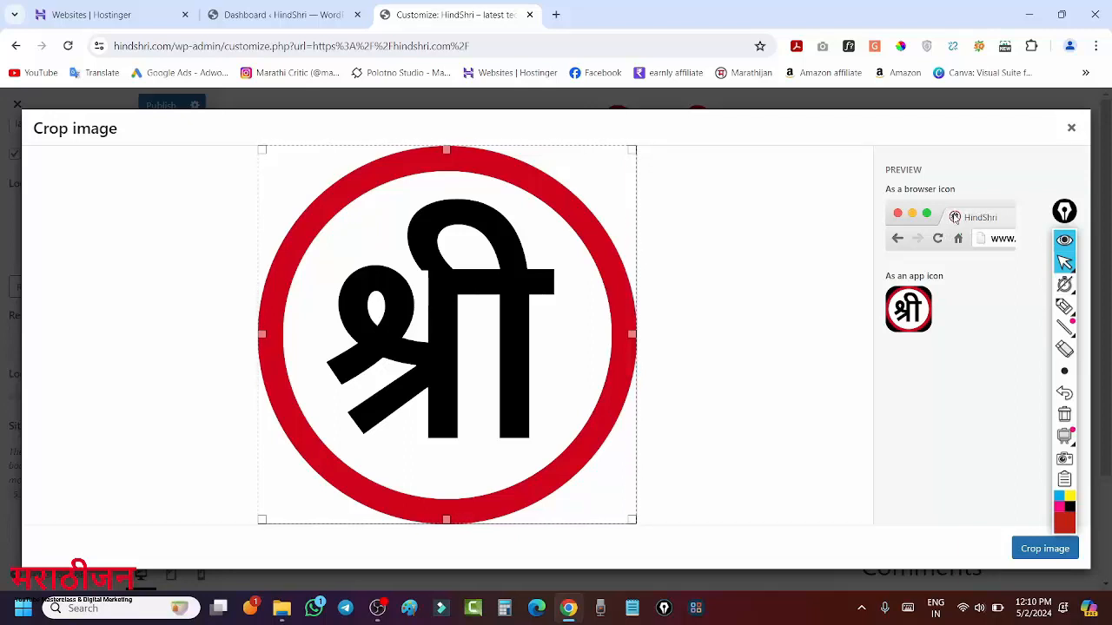
click(1034, 549)
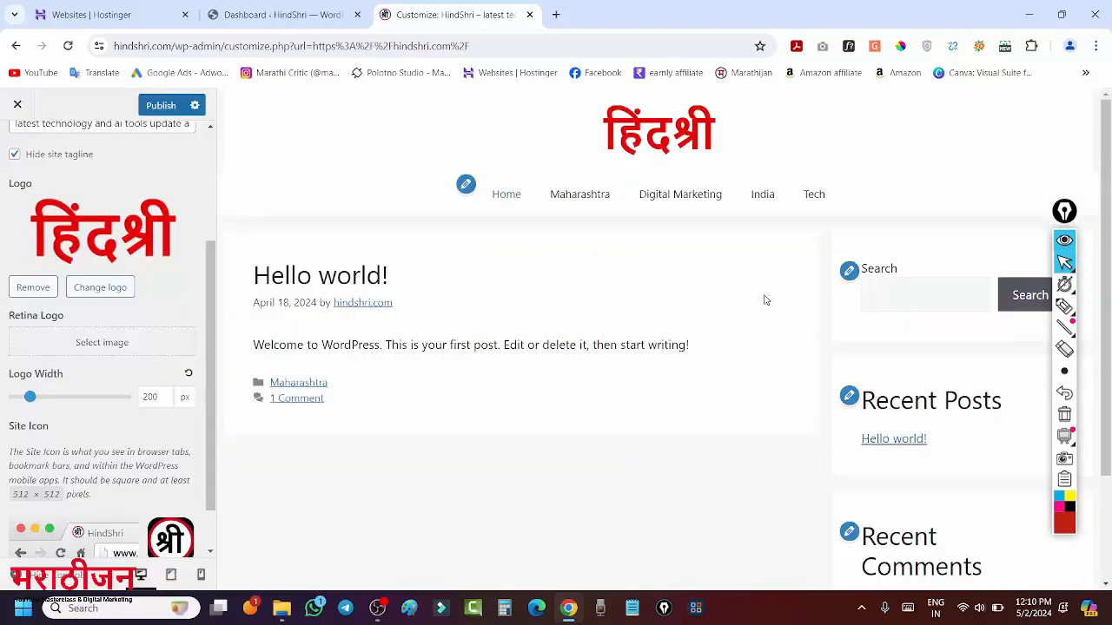
Circle the site icon on the Customize browser tab with the red annotation pen, then return to the normal pointer.
scroll(94, 450, down, 1)
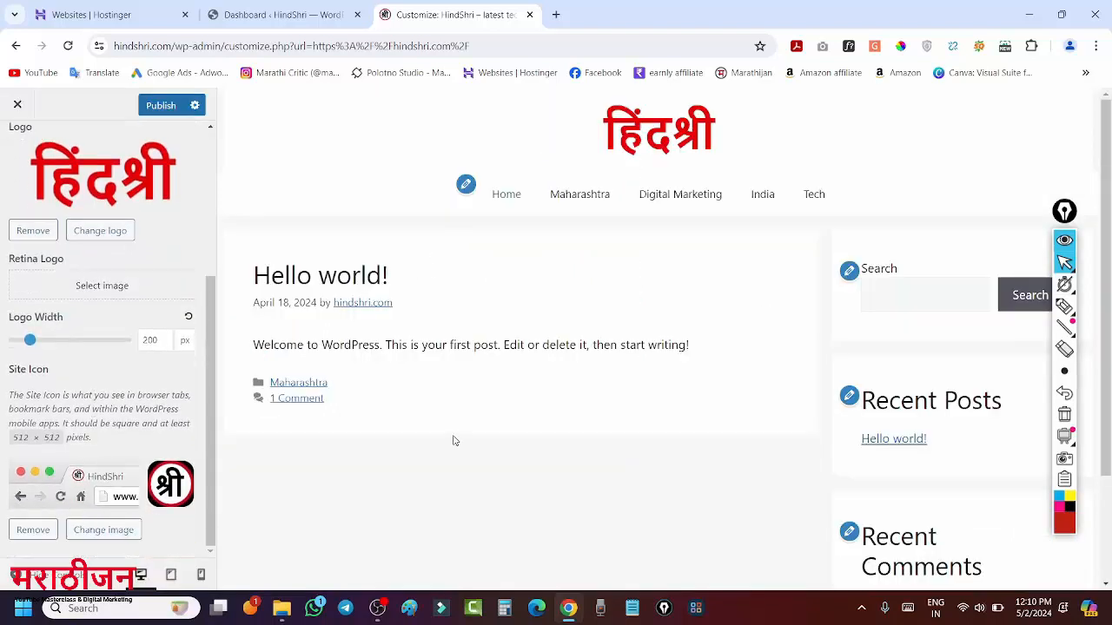
click(1064, 306)
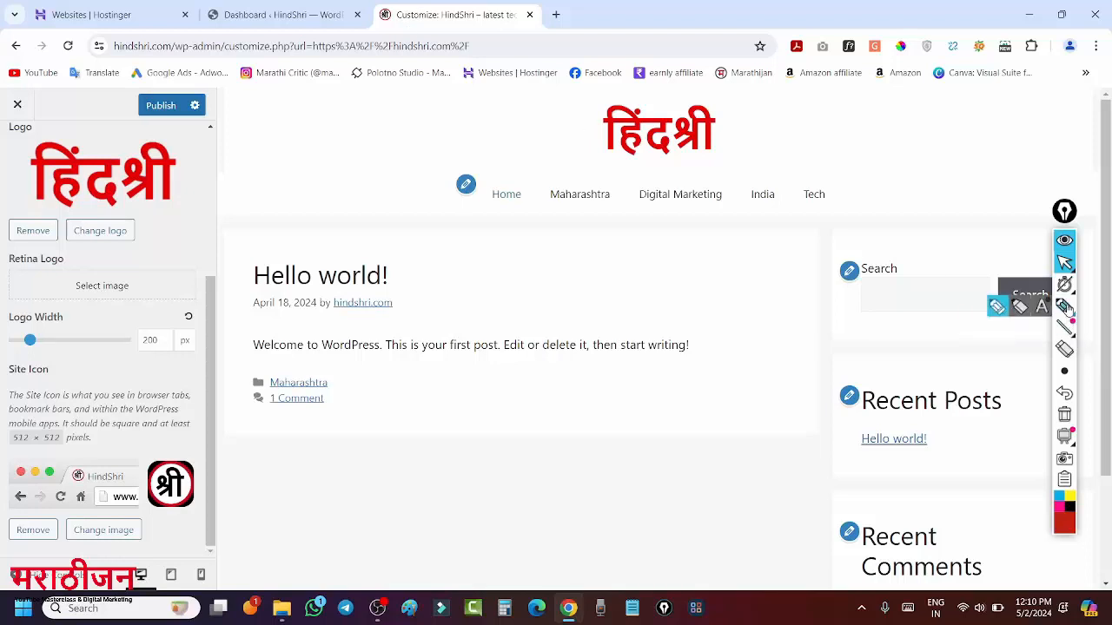
mouse_move(381, 3)
mouse_down()
mouse_move(375, 29)
mouse_move(404, 12)
mouse_move(385, 7)
mouse_up()
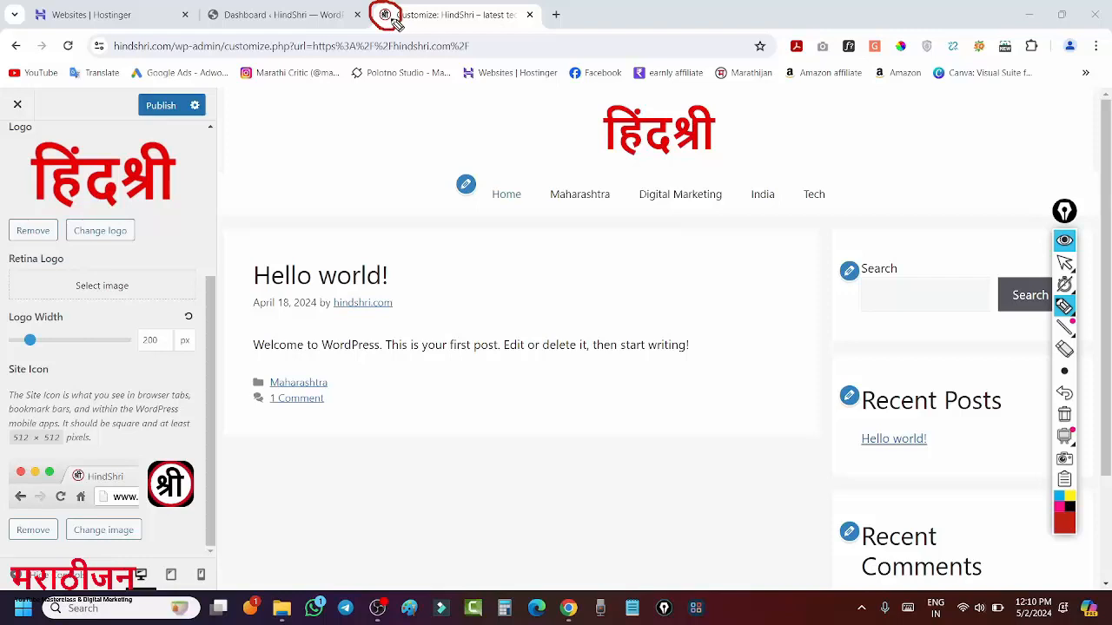
click(1064, 262)
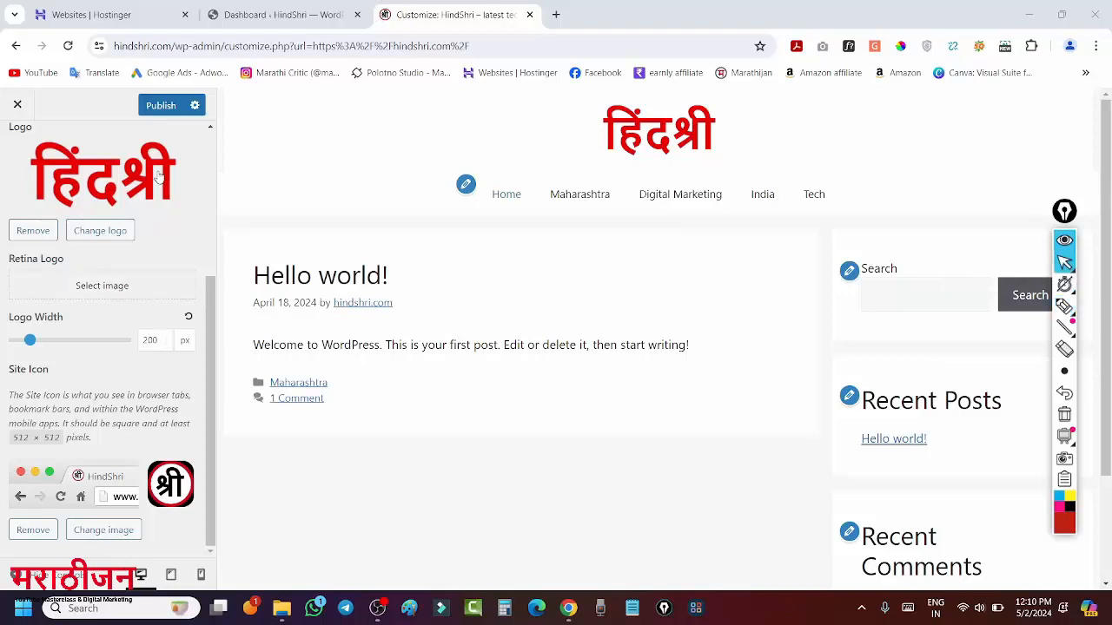
Publish the site identity changes and return to the main customizer options.
click(158, 106)
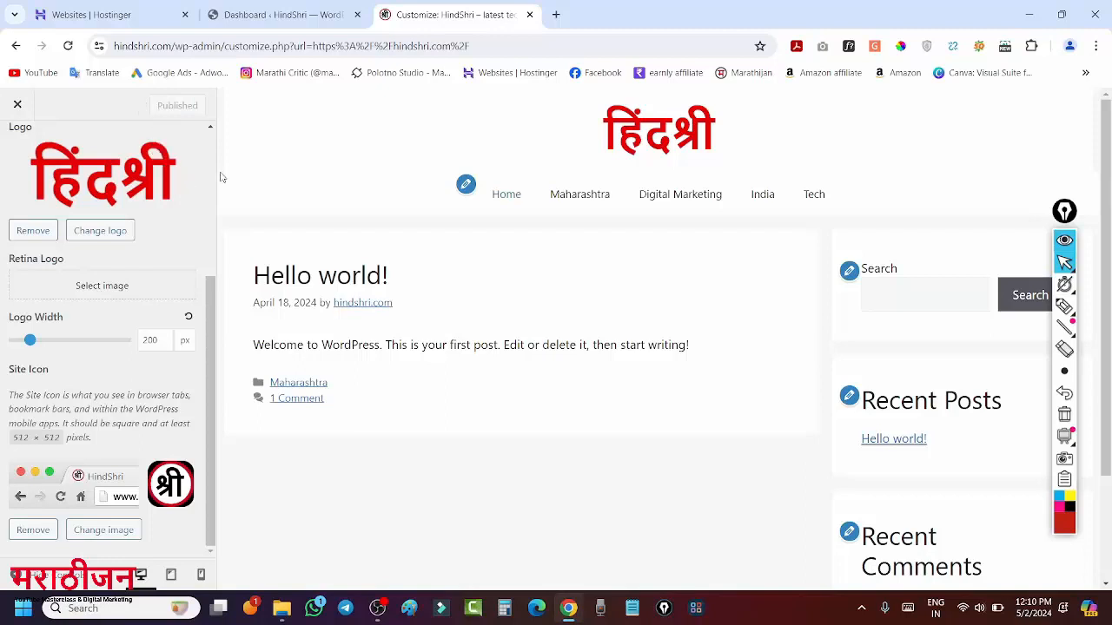
key(Escape)
Review the Site Identity settings from the site title down to the site icon, and go back to the main customizer options.
click(116, 293)
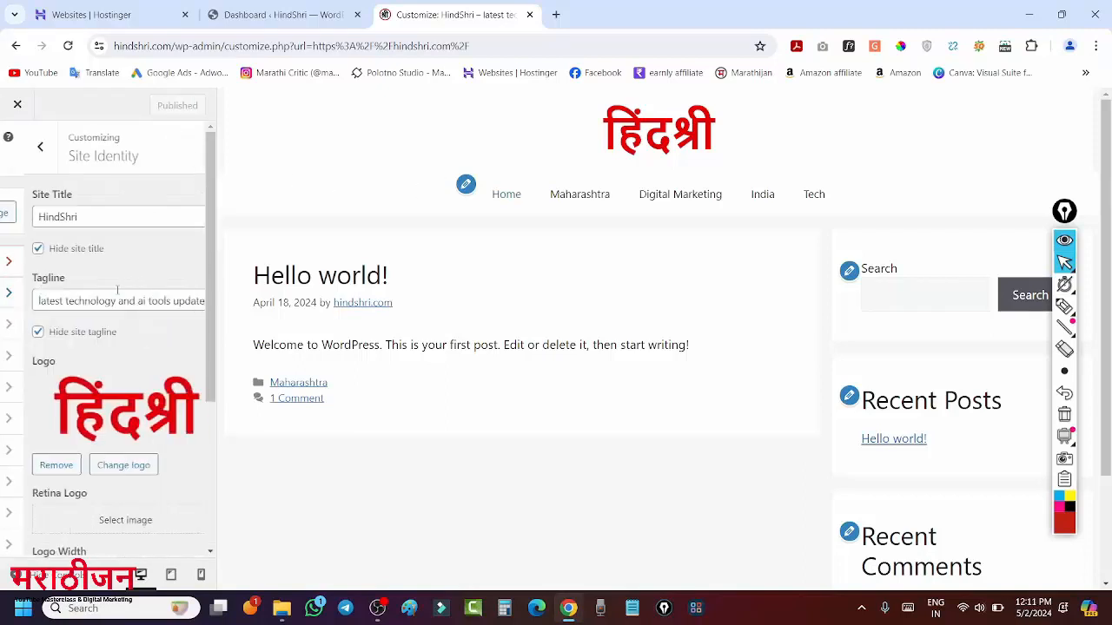
scroll(124, 258, down, 5)
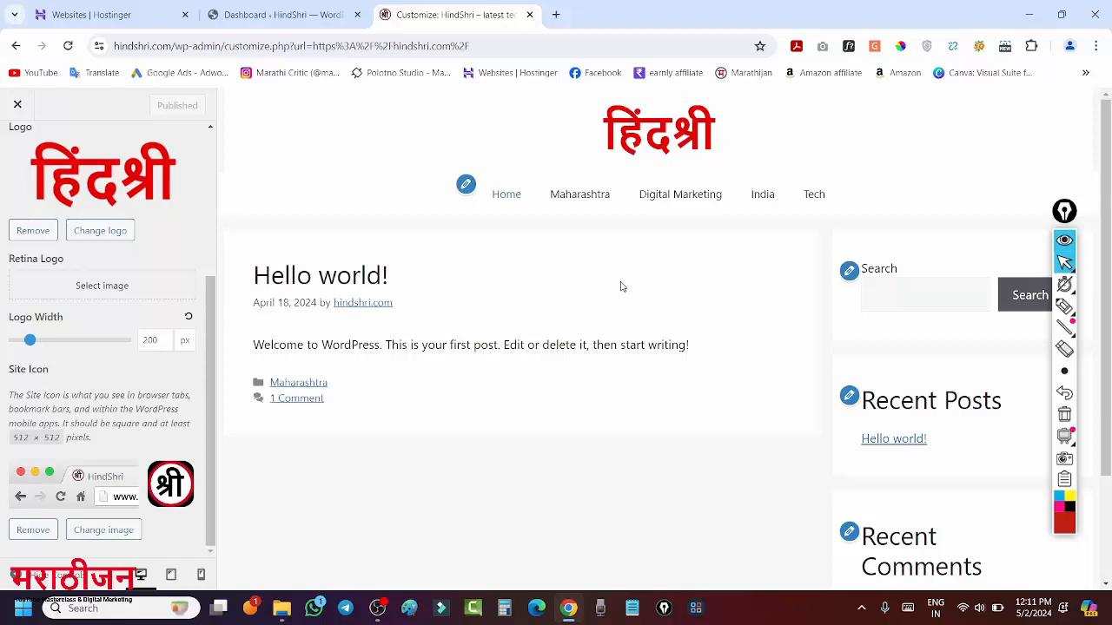
scroll(129, 215, up, 4)
click(18, 151)
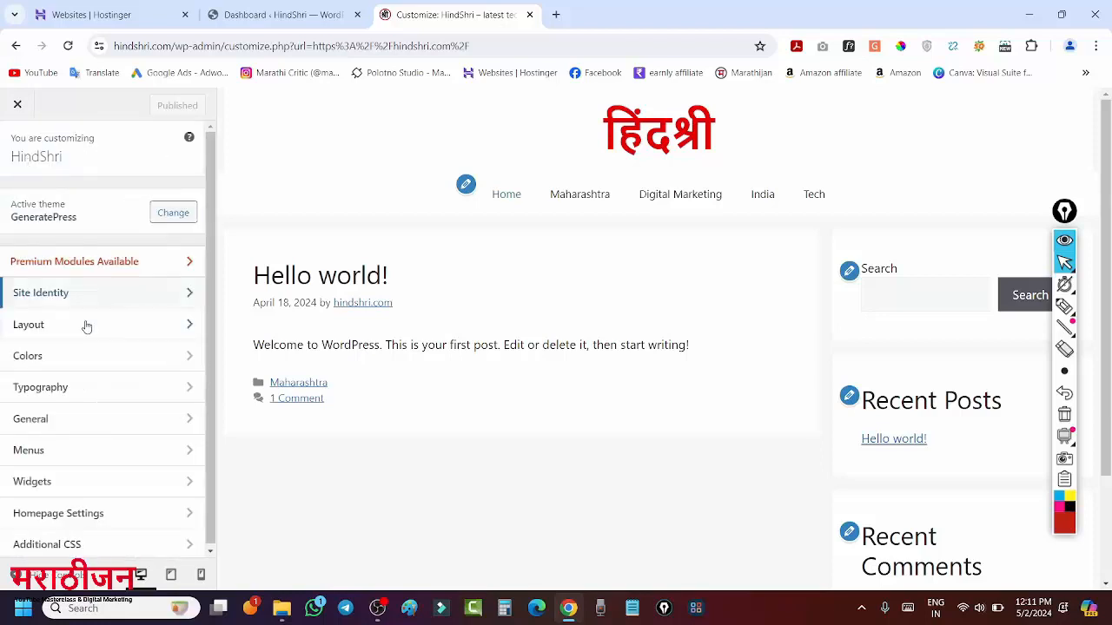